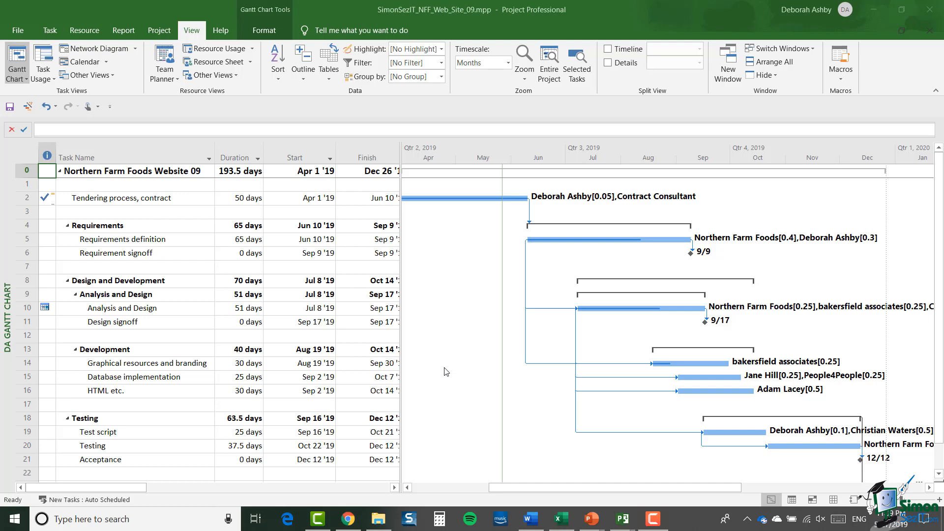
Filter the Duration column to show only tasks lasting 30 days or 37.5 days
left_click(237, 159)
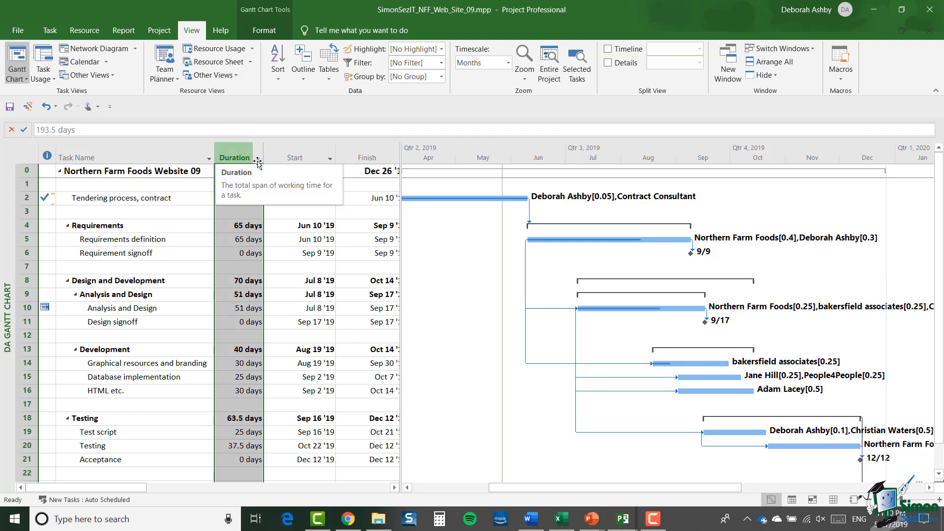
left_click(258, 159)
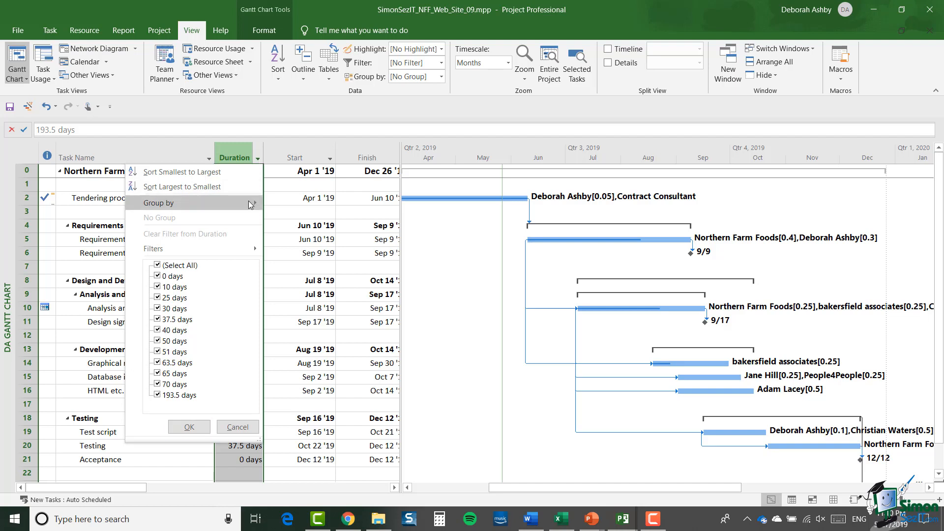
mouse_move(251, 204)
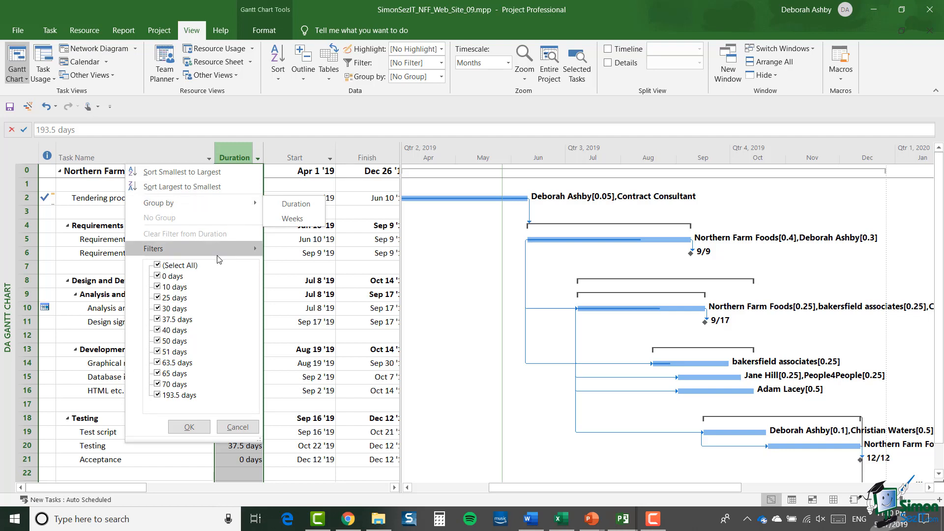
mouse_move(218, 255)
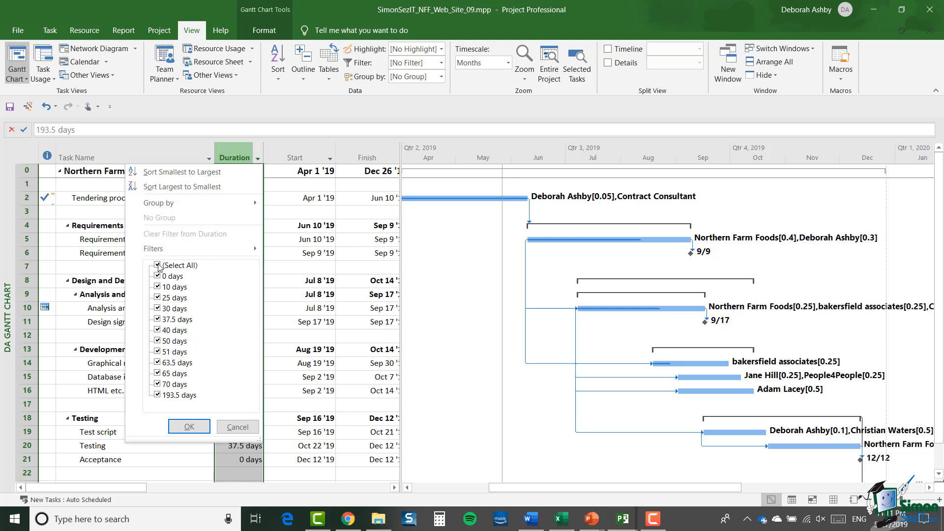
left_click(157, 266)
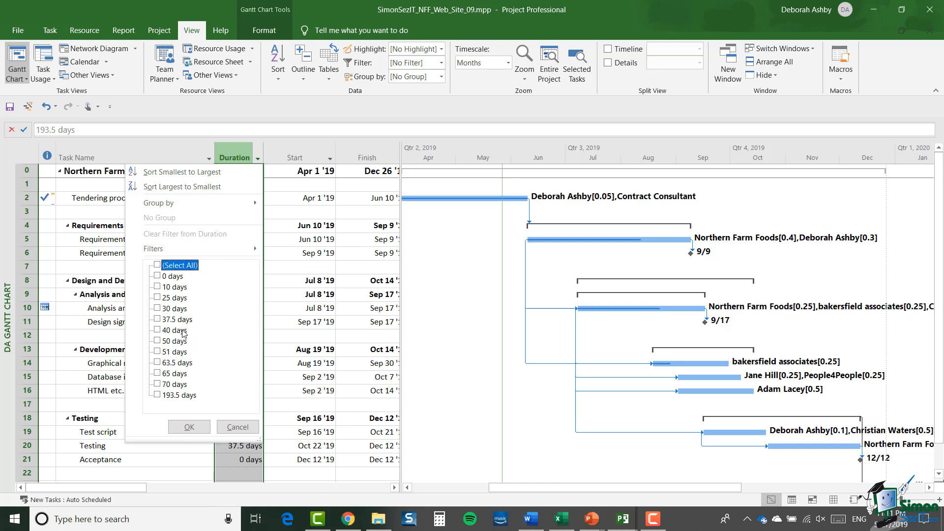
left_click(157, 308)
left_click(158, 319)
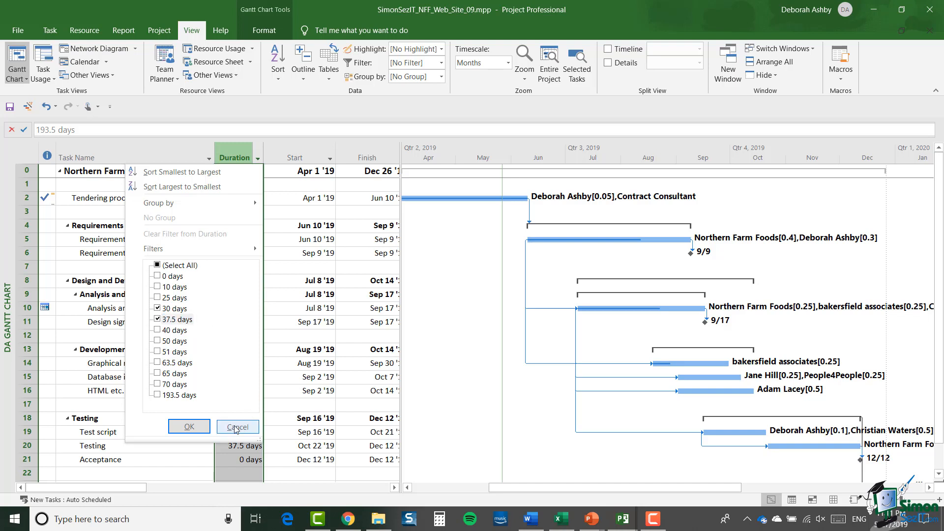
left_click(189, 427)
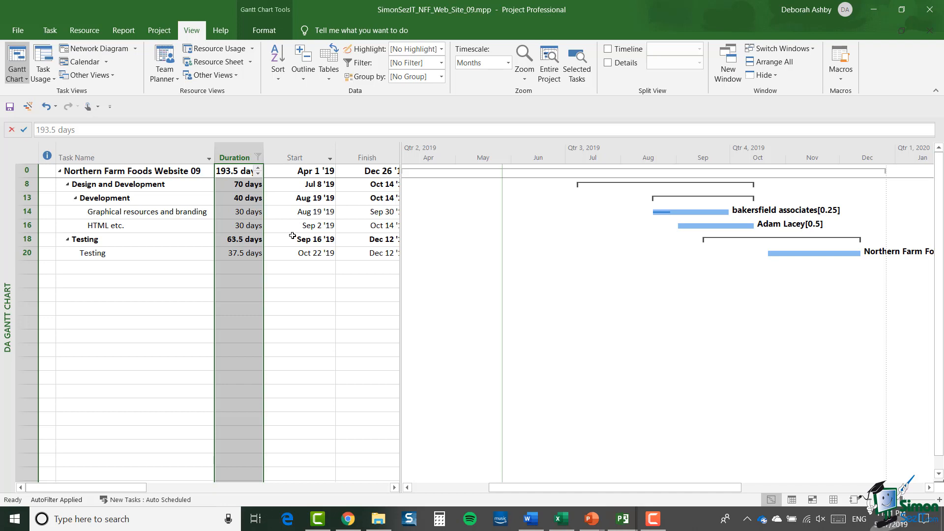
Replace the Duration filter with a custom one showing tasks greater than 10 days and less than 40 days
left_click(258, 156)
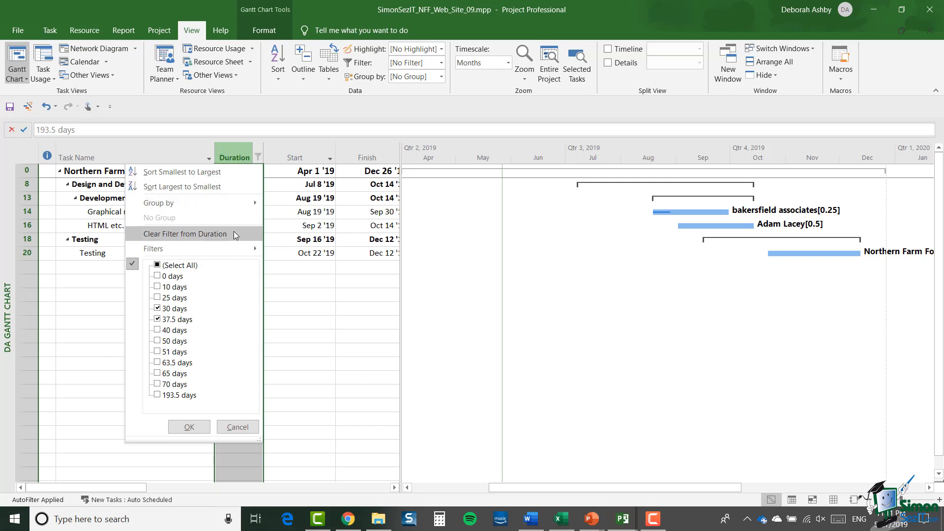
left_click(234, 233)
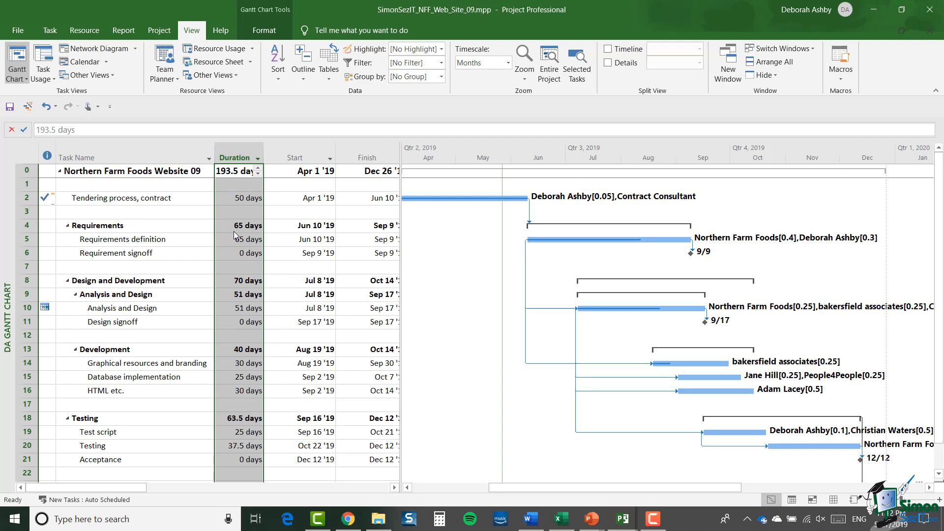
left_click(257, 158)
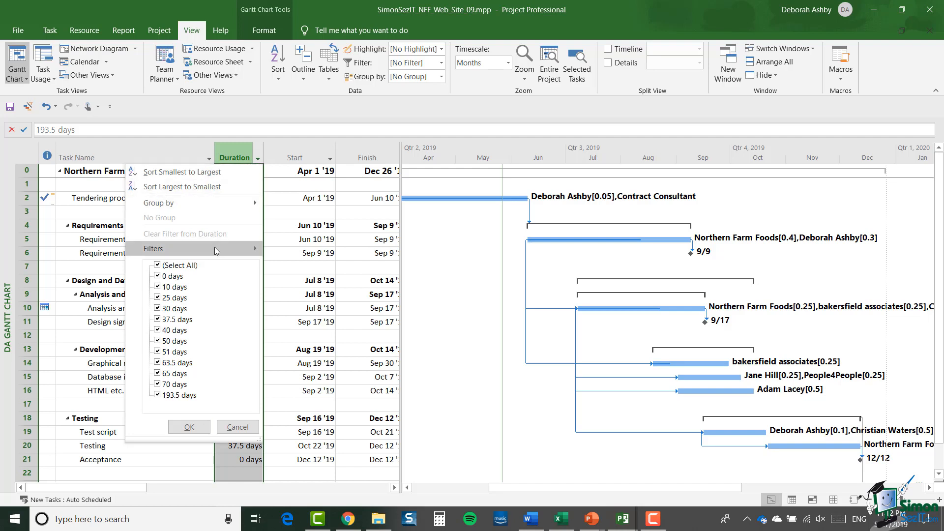
mouse_move(215, 249)
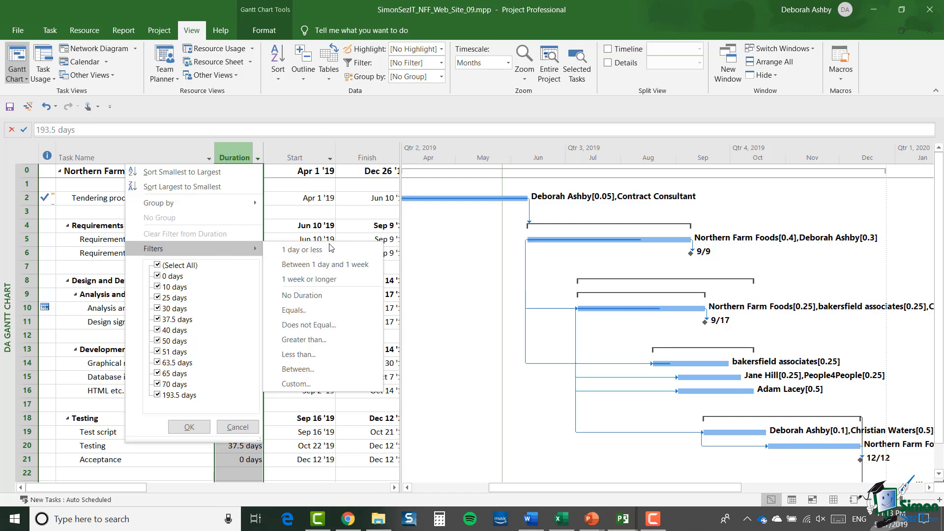
left_click(308, 341)
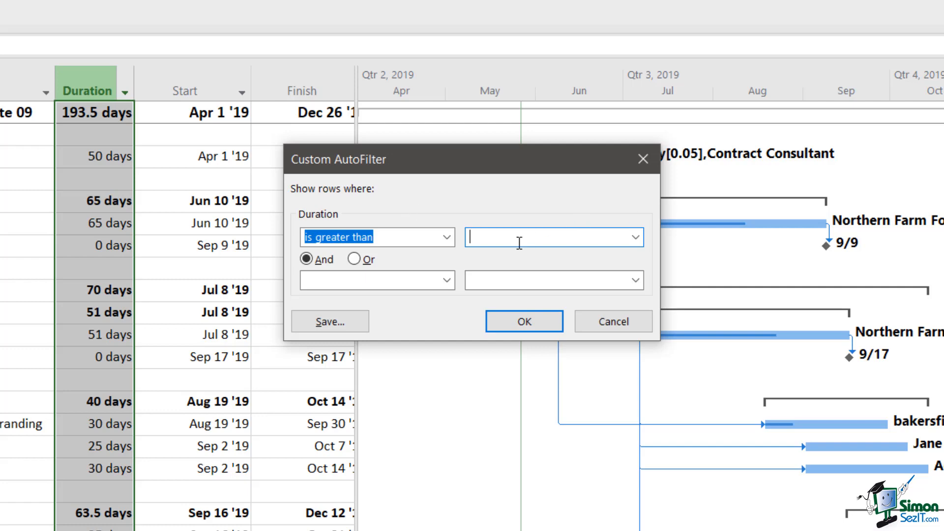
type("10")
left_click(373, 283)
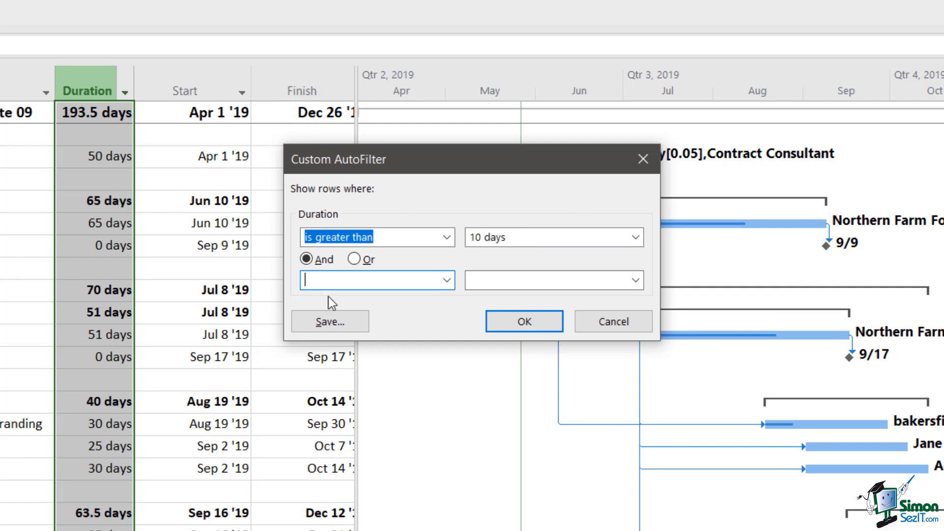
left_click(445, 281)
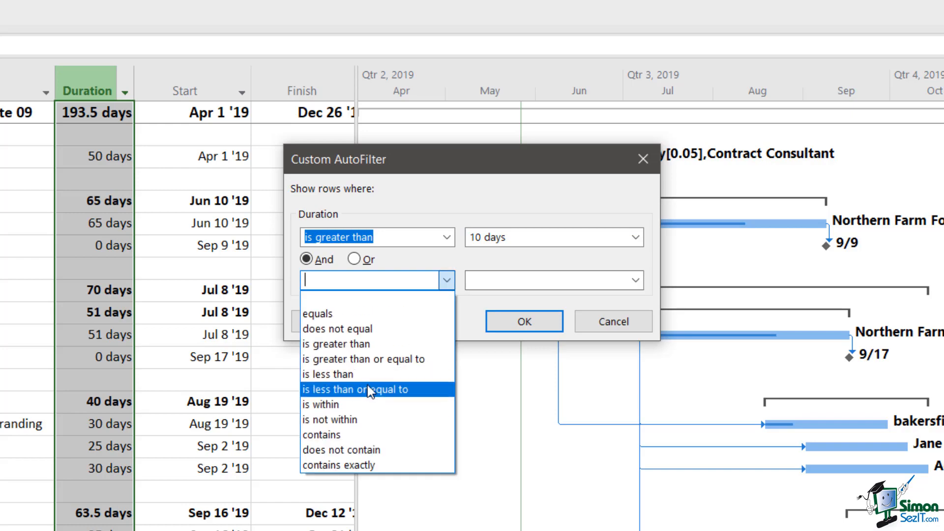
left_click(370, 378)
left_click(479, 281)
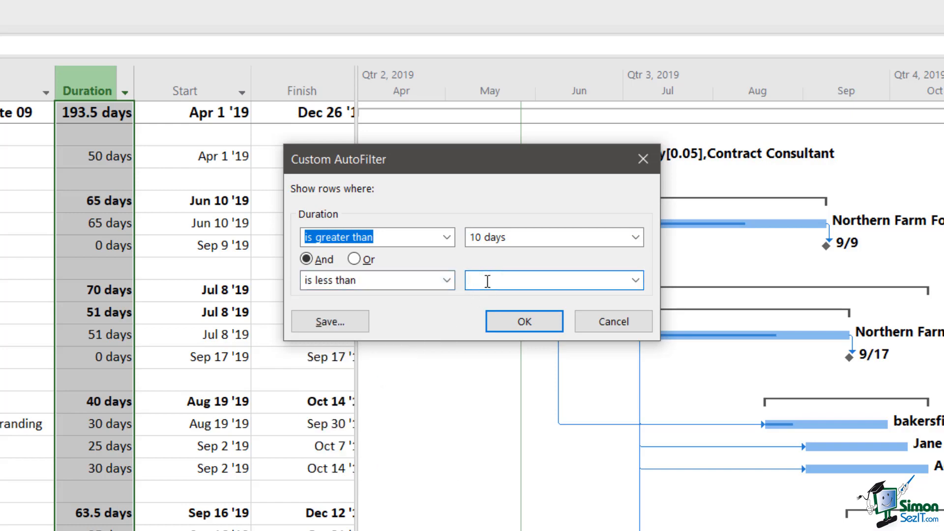
type("40 days")
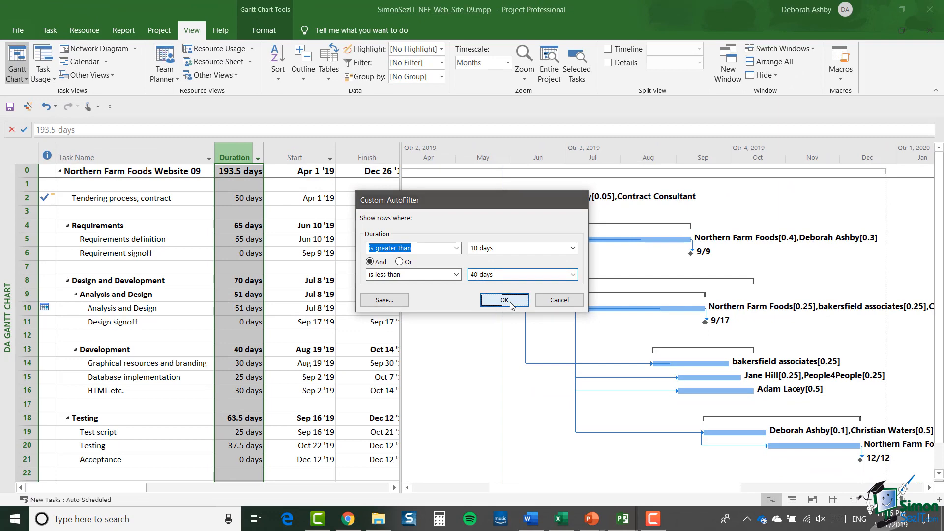
left_click(508, 303)
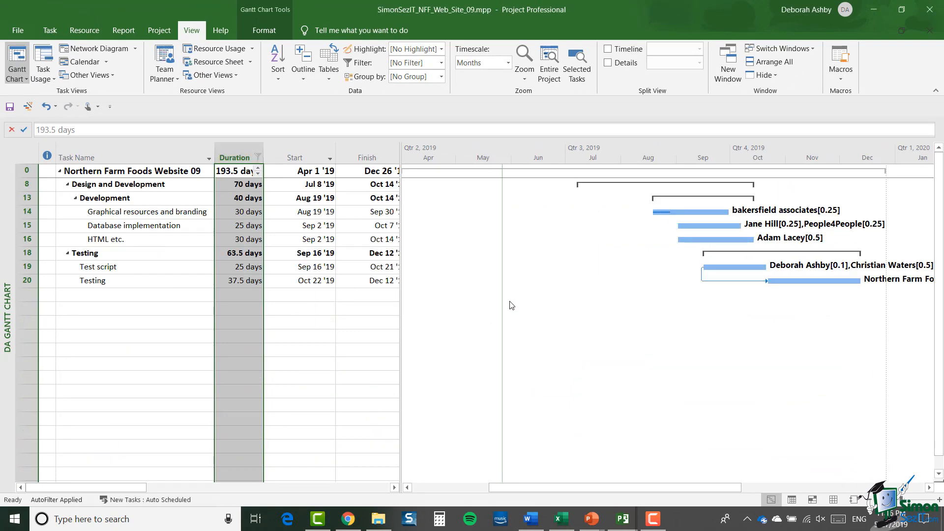
Examine the comparison operators offered for the custom Duration filter, keeping its conditions as they are
left_click(257, 156)
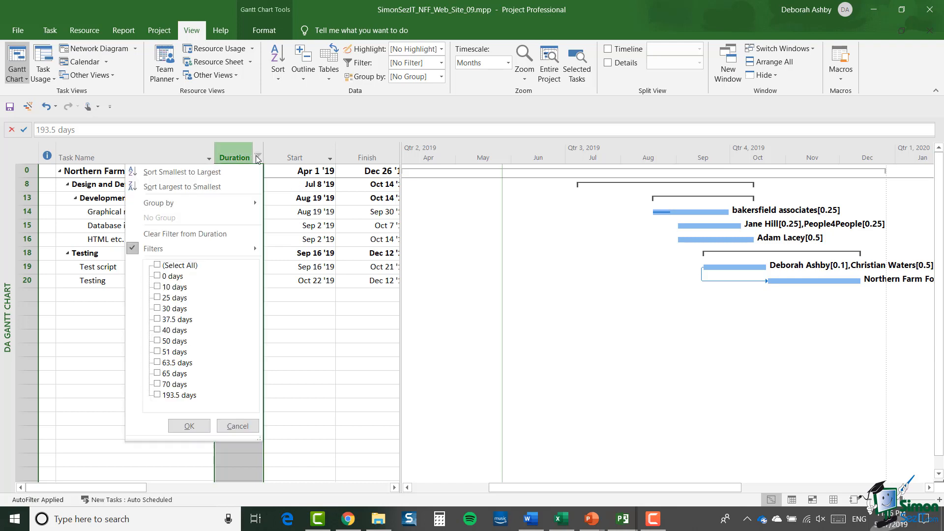
mouse_move(225, 251)
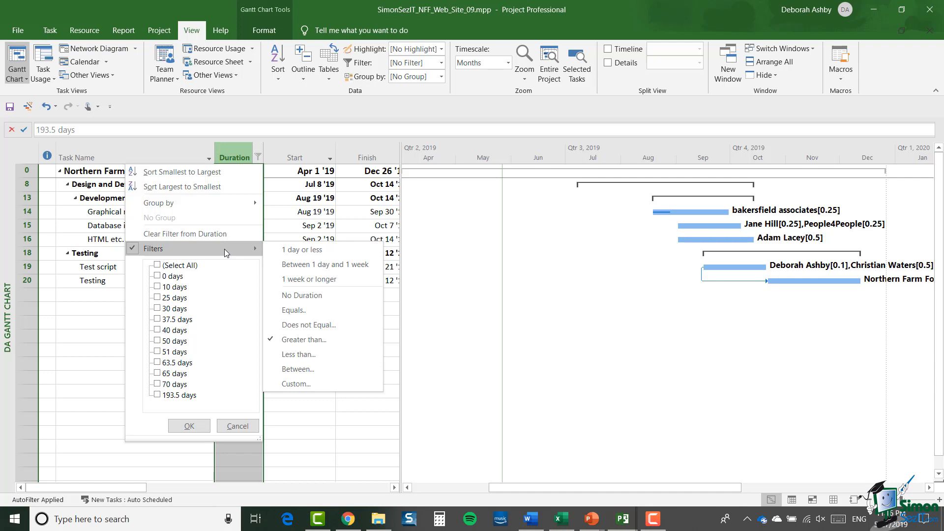
left_click(304, 339)
left_click(456, 248)
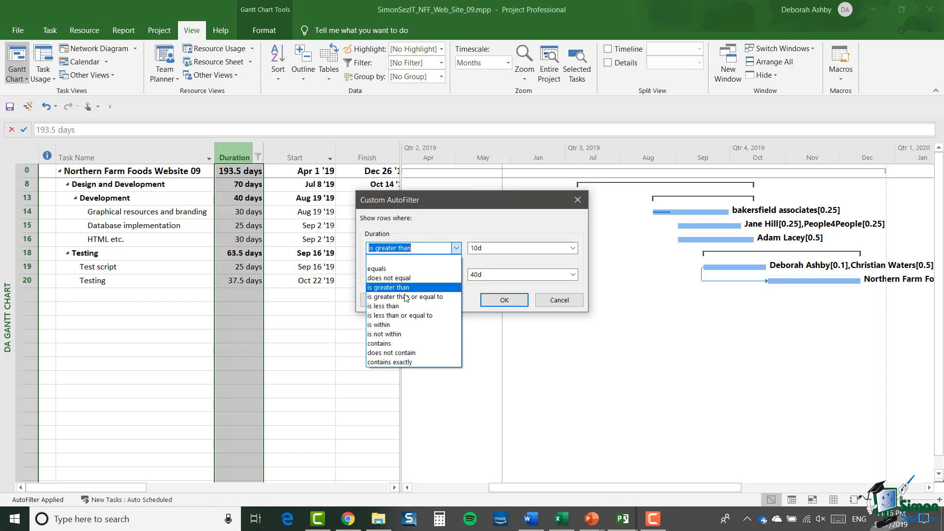
left_click(536, 227)
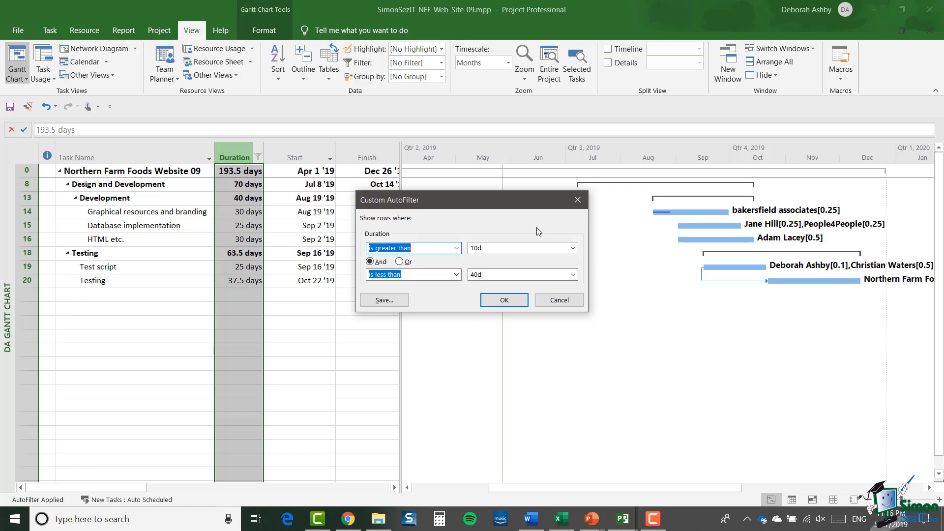
left_click(456, 248)
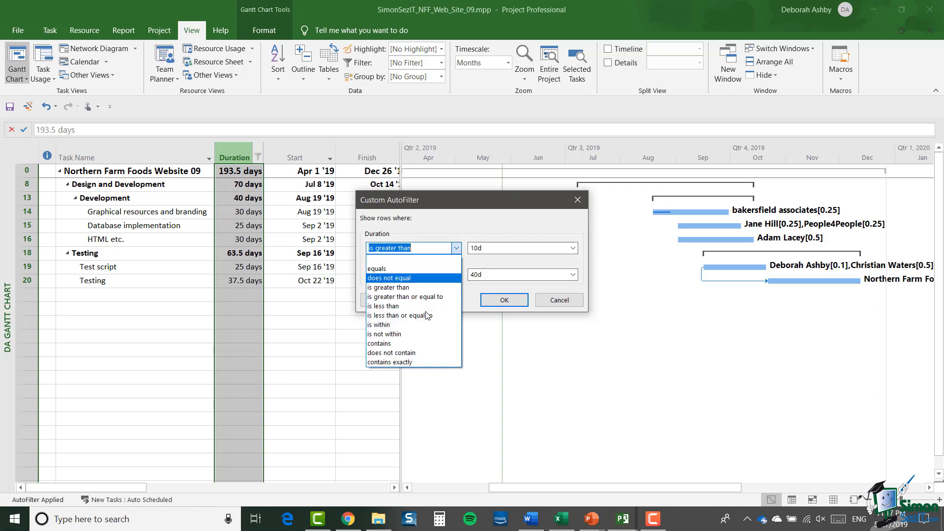
left_click(438, 362)
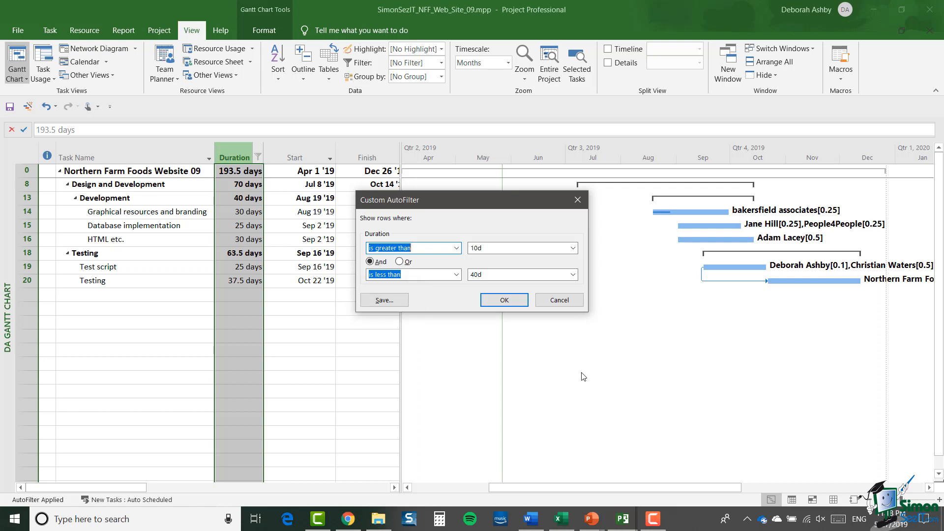
left_click(505, 300)
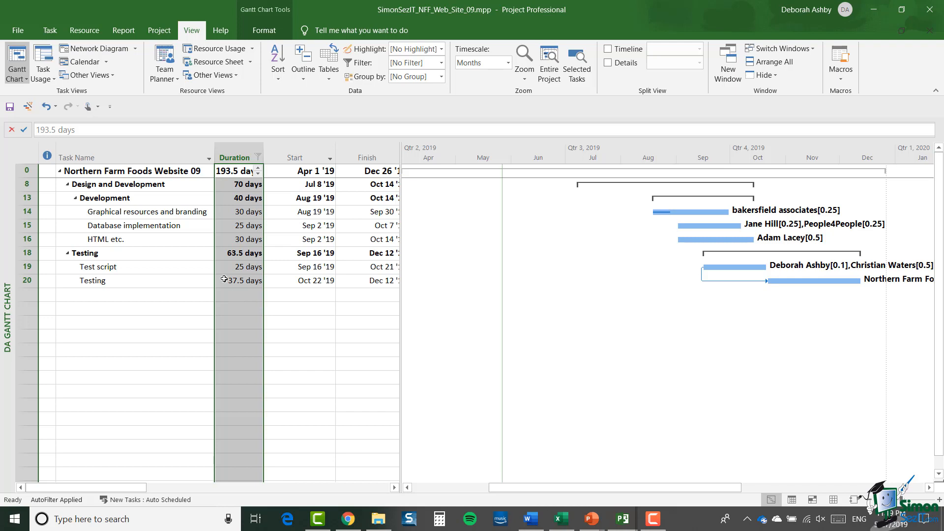
Clear the filter from the Duration column
left_click(257, 157)
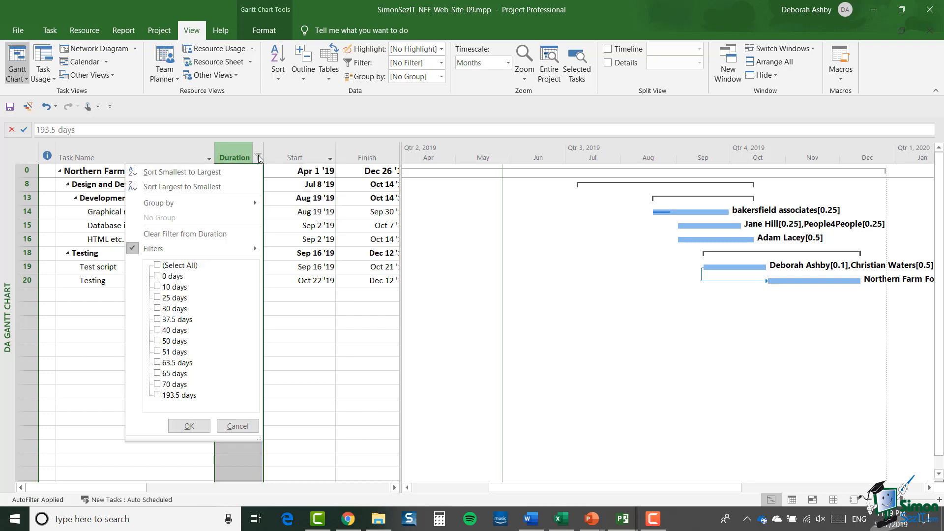
left_click(211, 235)
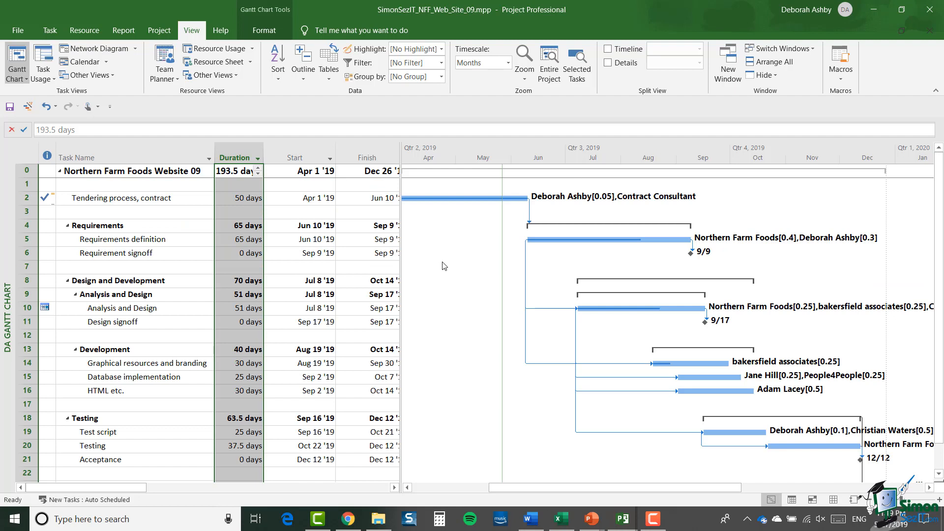
Examine the date filters offered for the Start column and its custom AutoFilter options without applying any
left_click(330, 160)
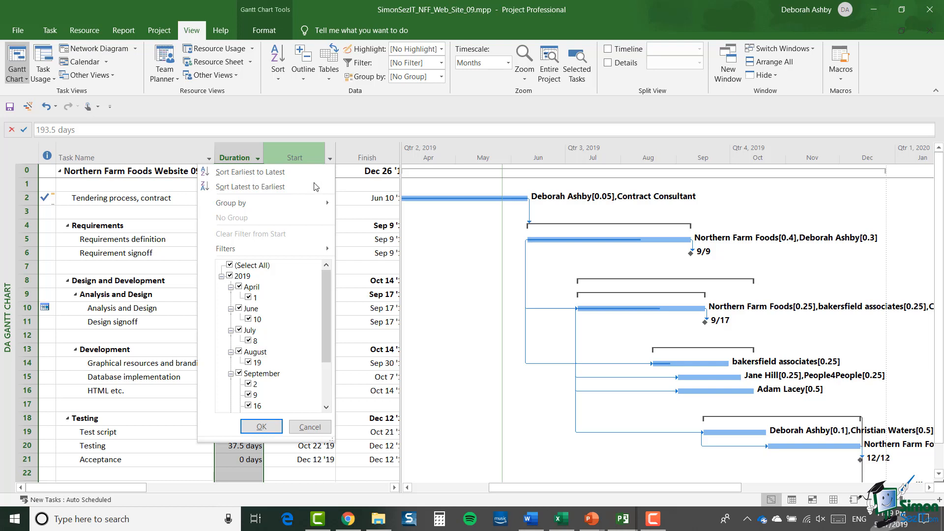
mouse_move(301, 256)
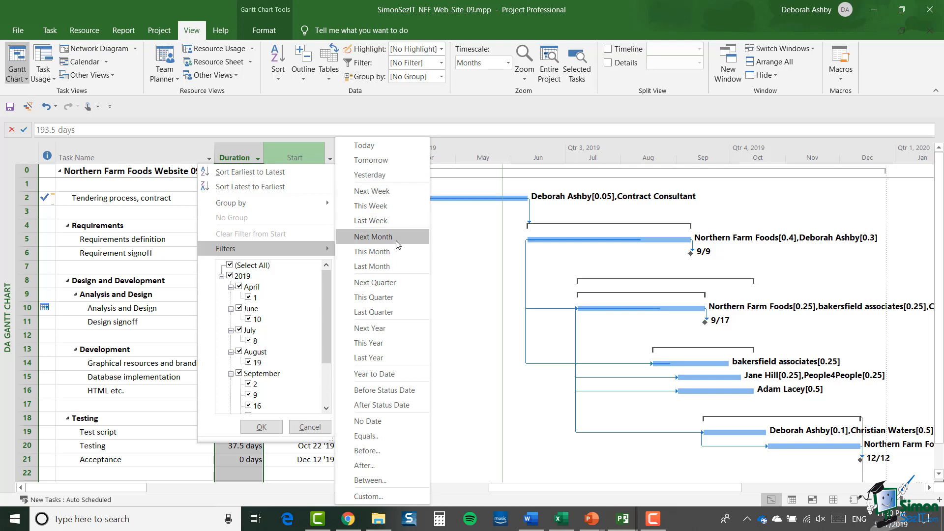
left_click(393, 497)
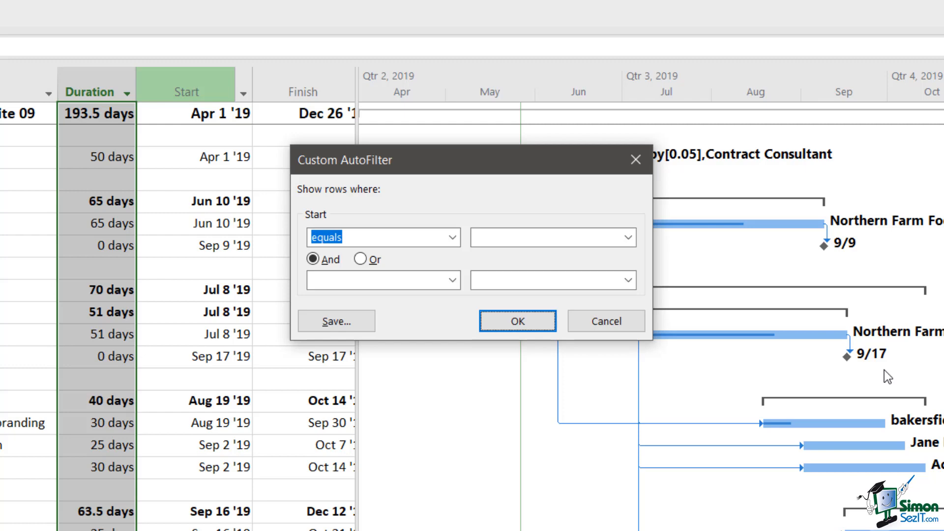
left_click(308, 327)
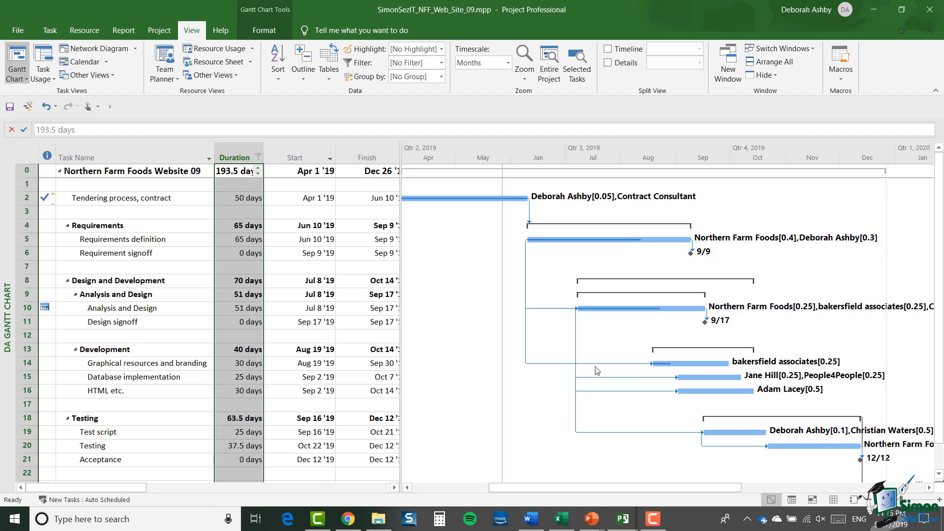
Filter the Duration column to show only tasks greater than 20 days
left_click(258, 158)
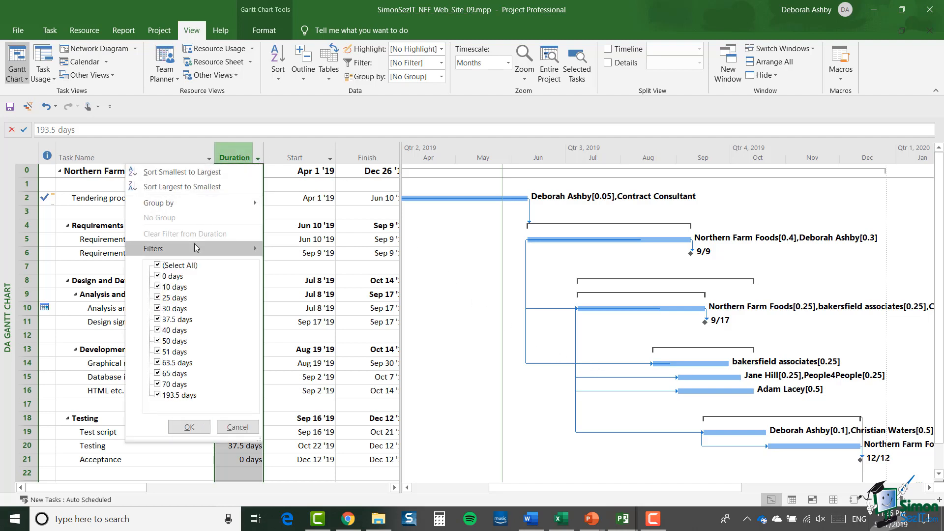
mouse_move(194, 245)
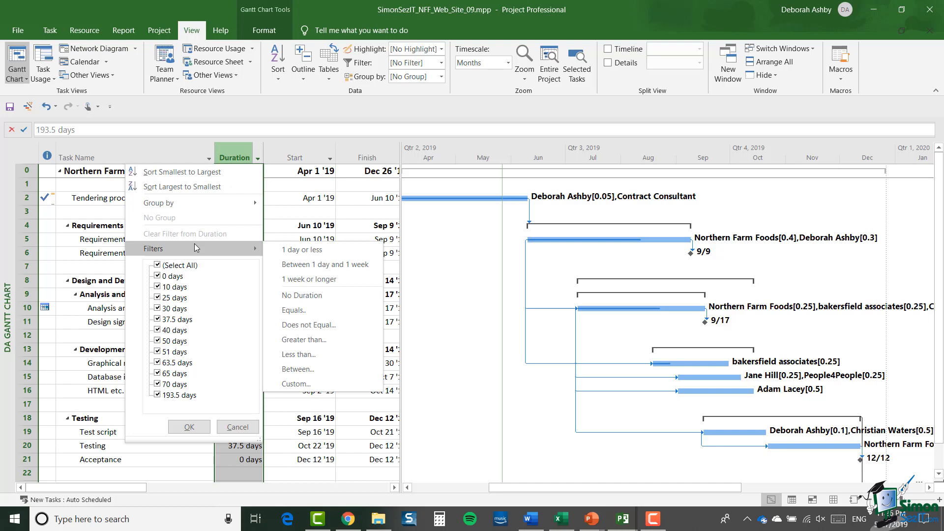
left_click(304, 339)
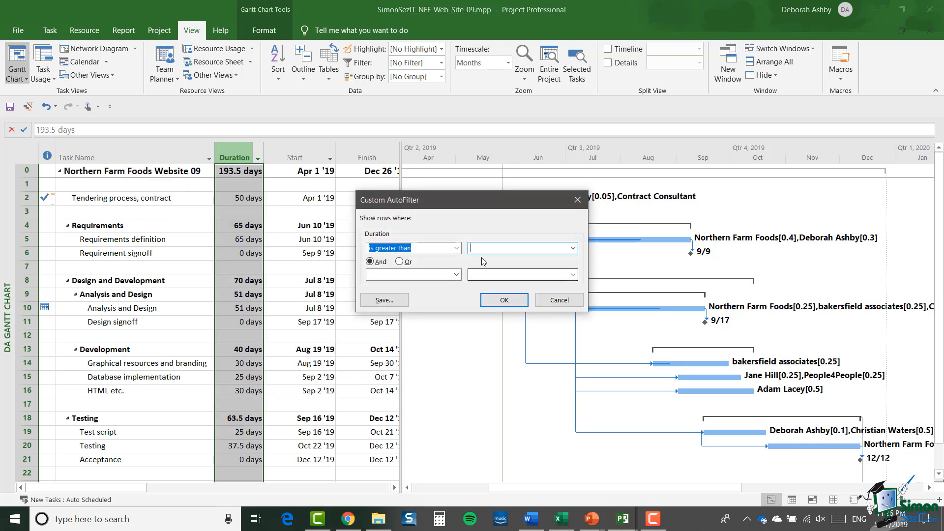
type("20 days")
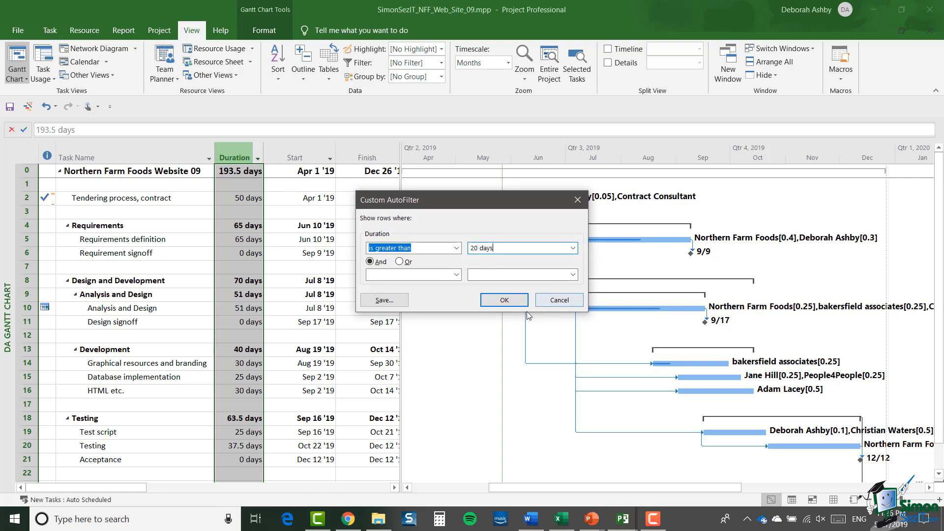
left_click(507, 301)
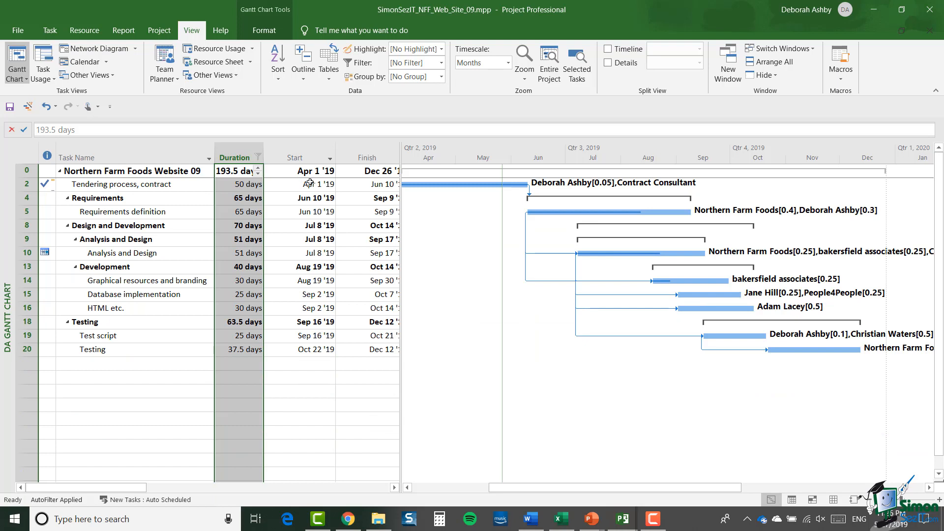
Filter the Start column to show only tasks starting next month, on top of the existing Duration filter
left_click(330, 159)
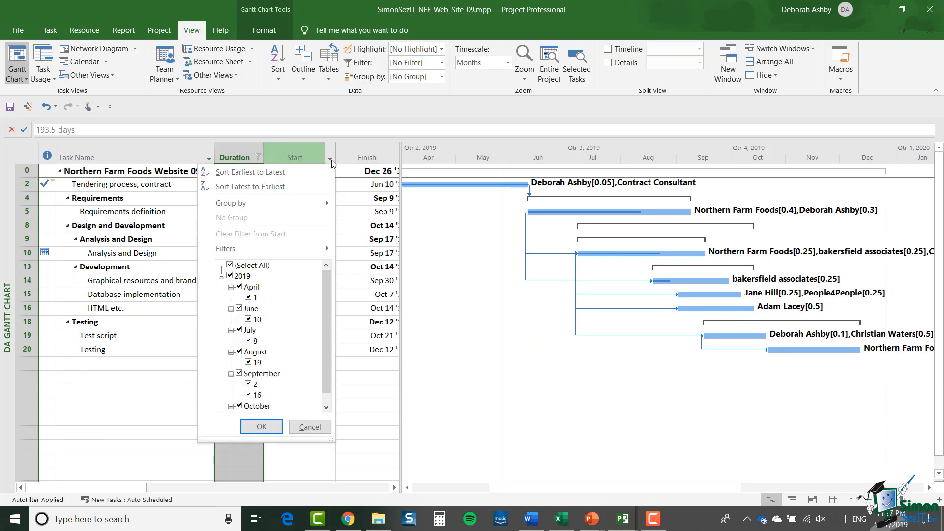
mouse_move(300, 249)
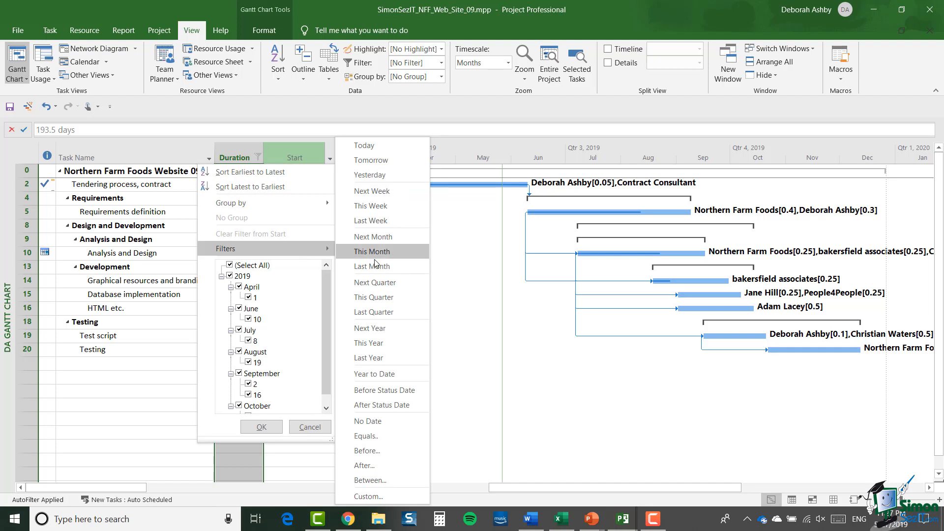
left_click(383, 238)
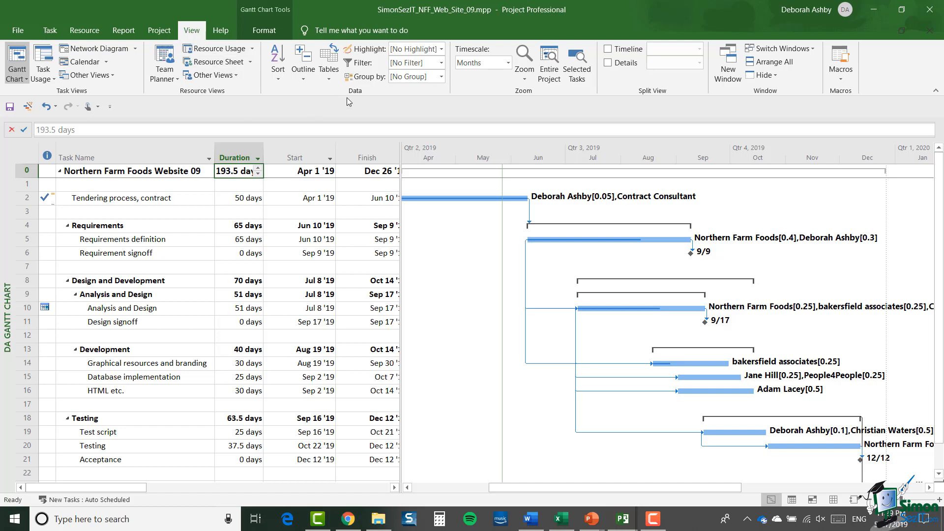
Examine the definition of the Cost Greater Than task filter and the blank definition for a new filter, without saving either
left_click(441, 63)
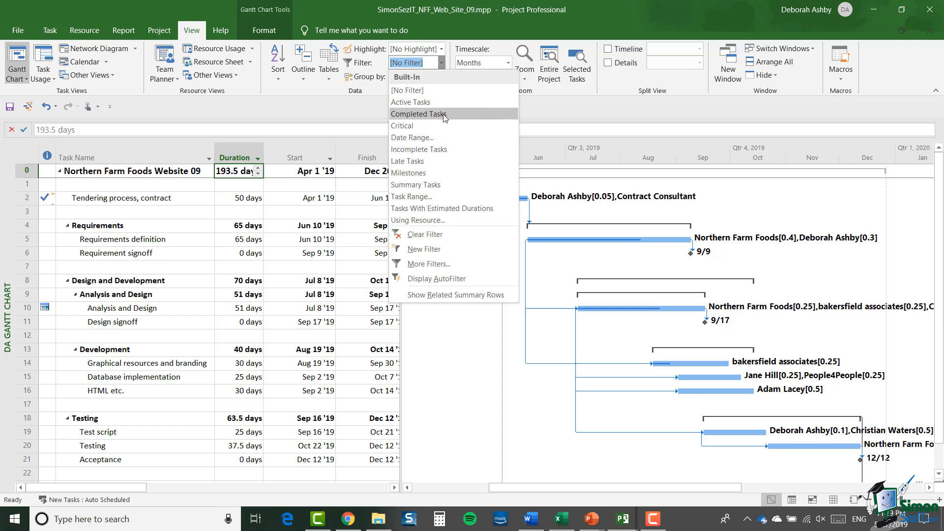
left_click(458, 263)
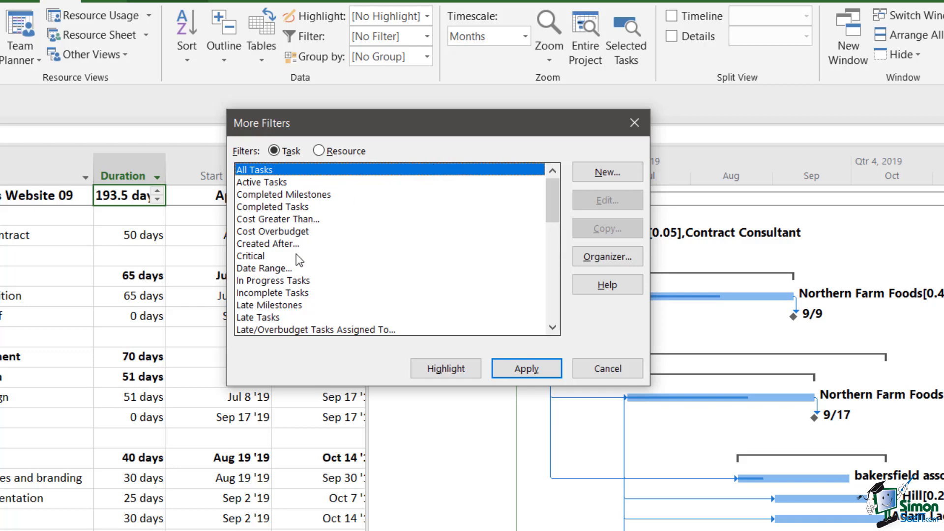
left_click(295, 220)
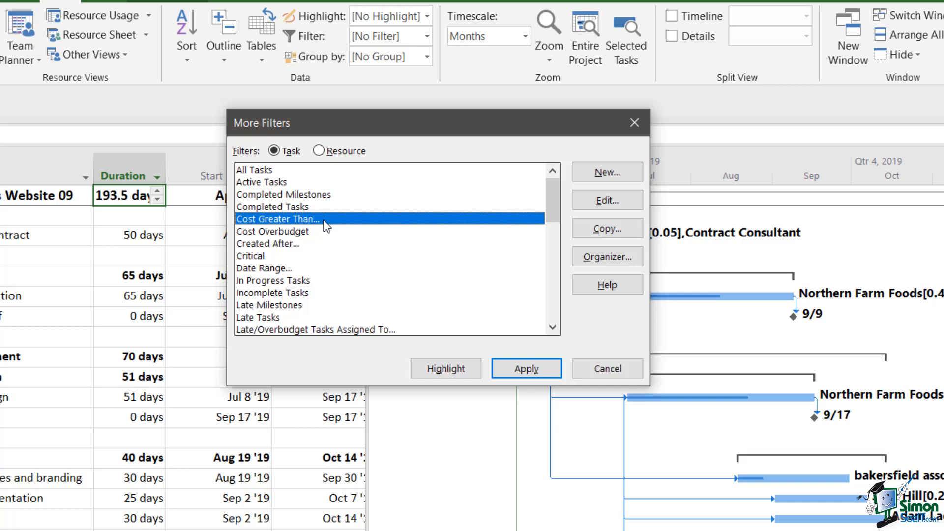
left_click(594, 203)
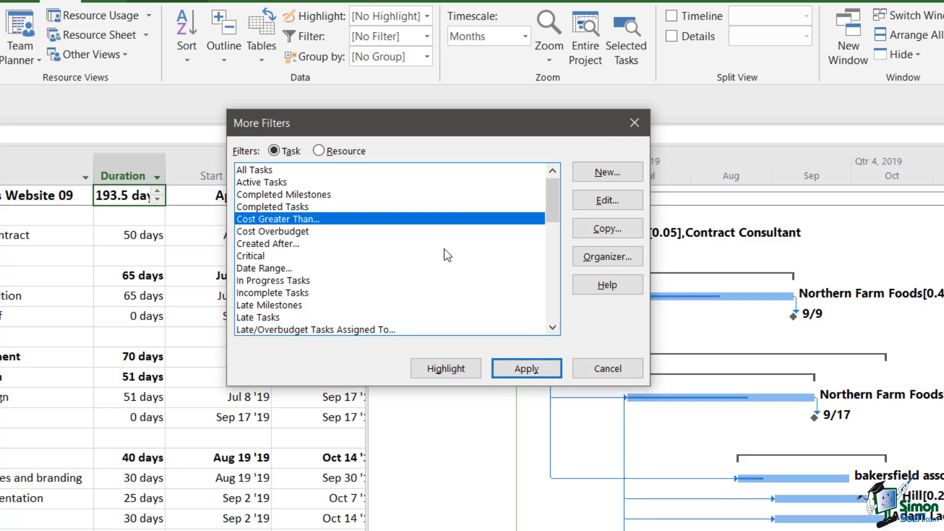
left_click(613, 177)
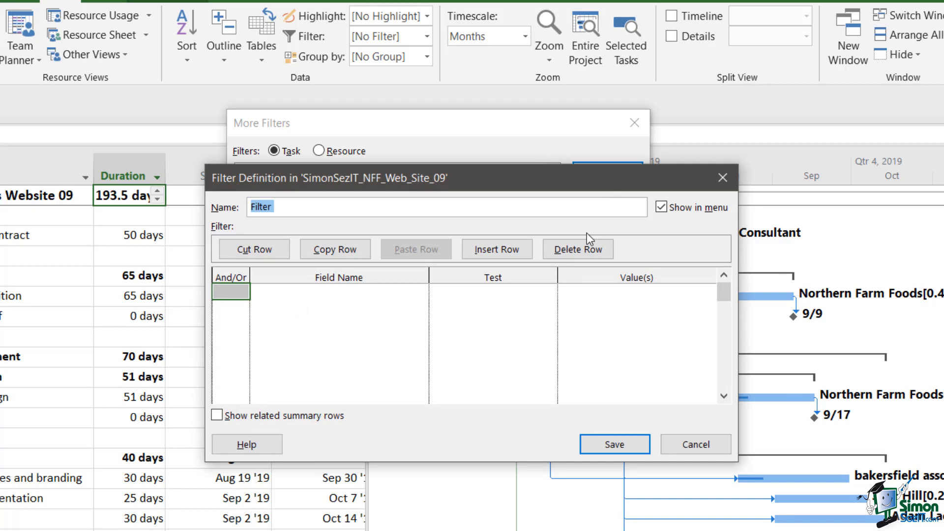
left_click(695, 449)
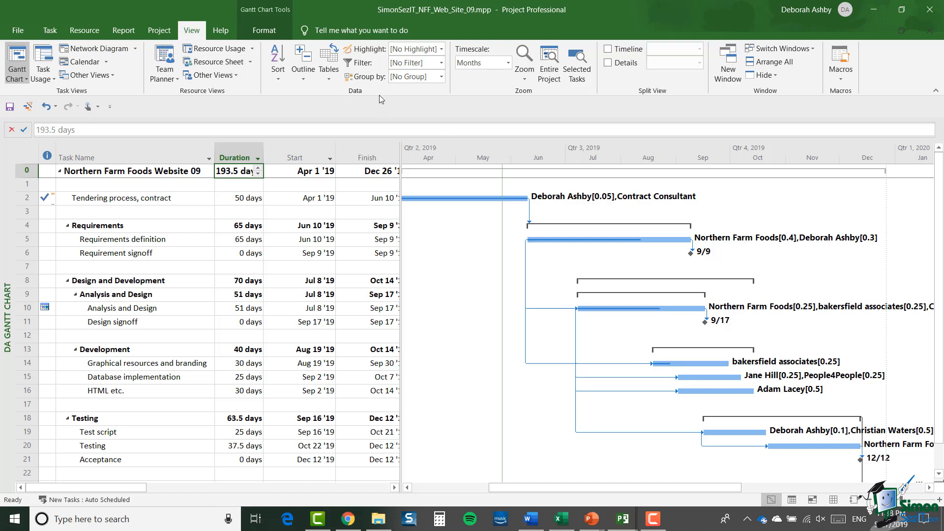
Open the definition of the custom In Progress and Behind Schedule task filter for editing
left_click(441, 64)
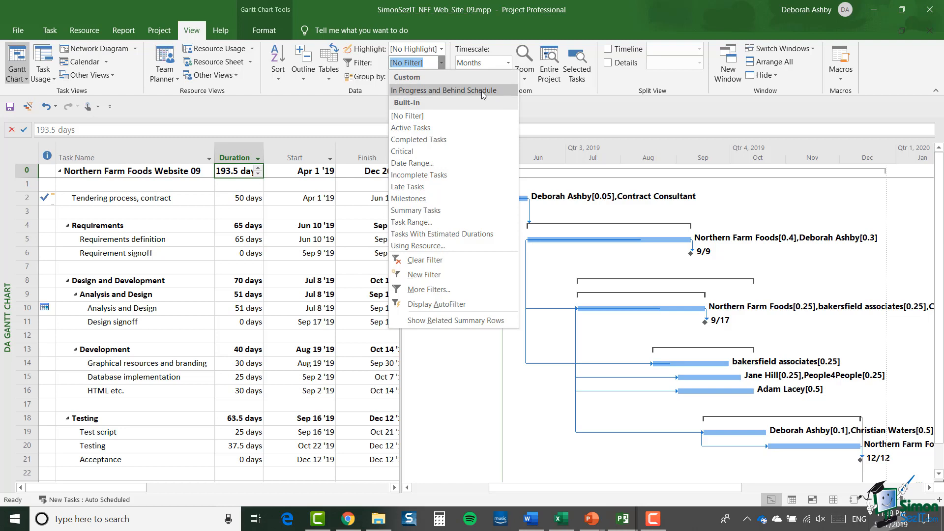
left_click(448, 290)
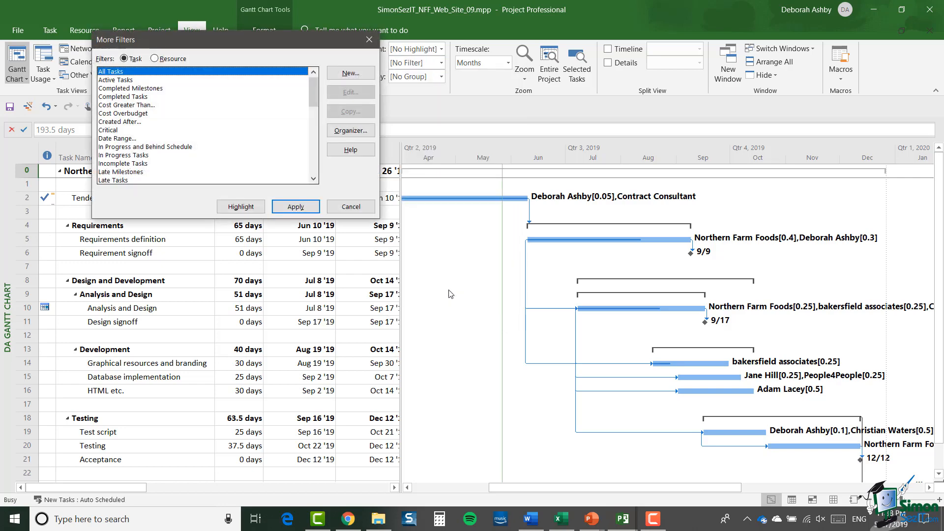
left_click(346, 227)
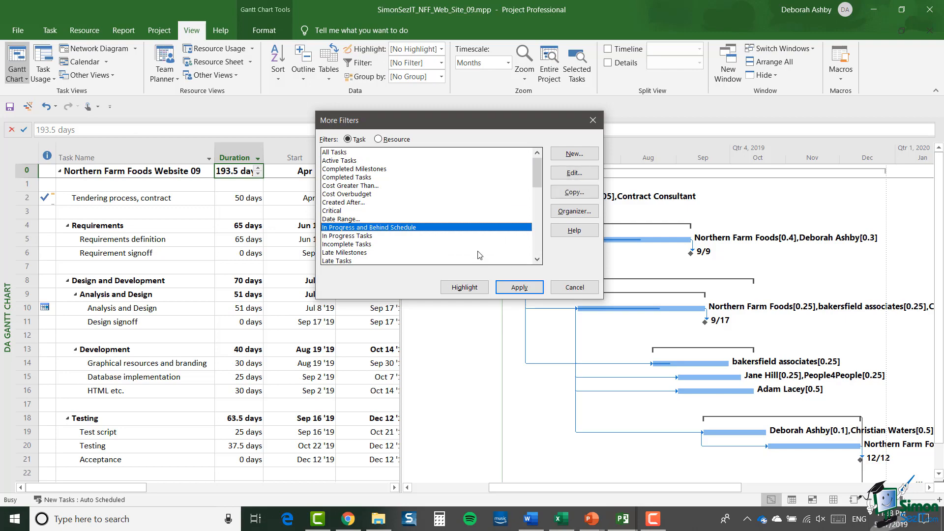
left_click(582, 175)
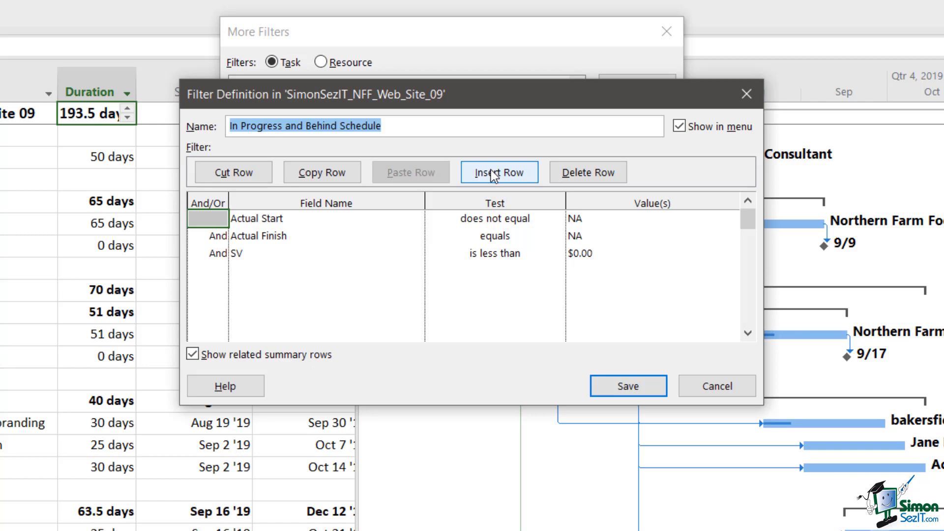
Make the filter's SV "is less than" condition interactive with the value "Enter SV Limit"?, save the definition and close the filter list
left_click(262, 255)
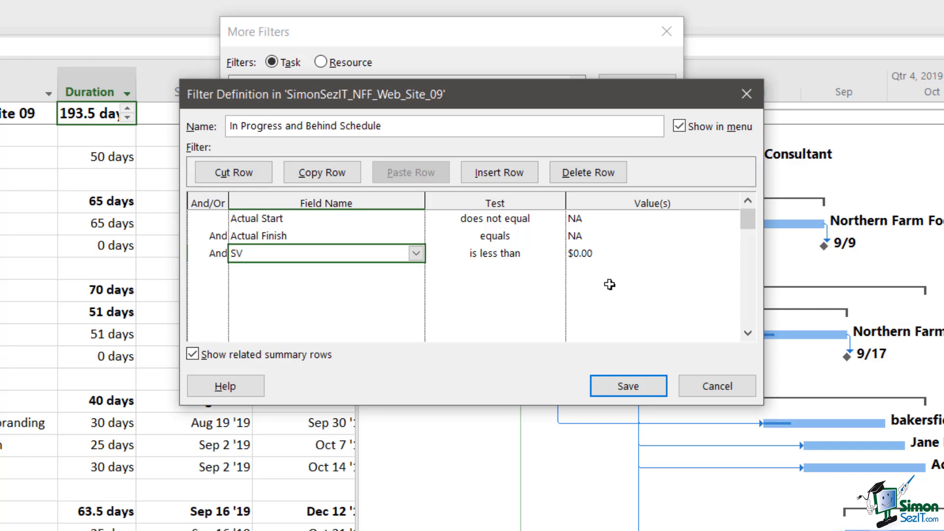
left_click(618, 259)
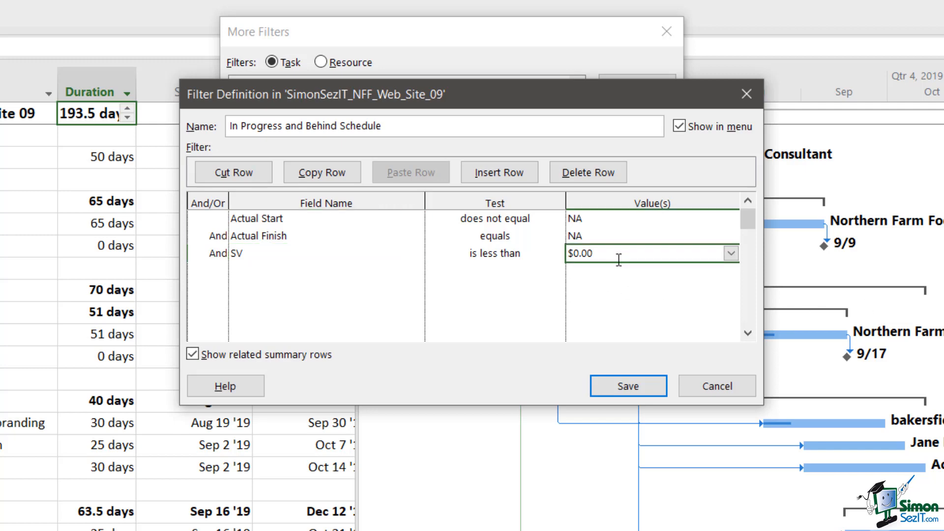
key("BackSpace")
type("\"Enter SV Limit\"?")
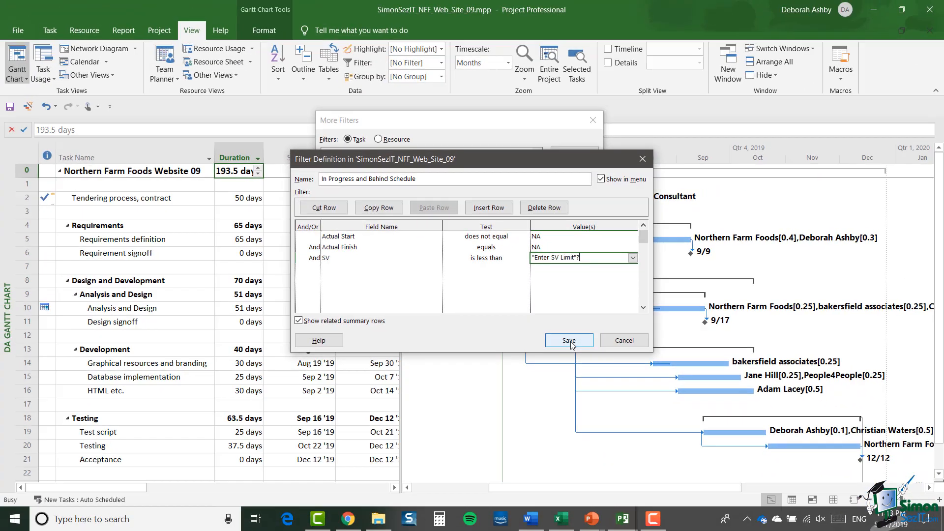
left_click(571, 343)
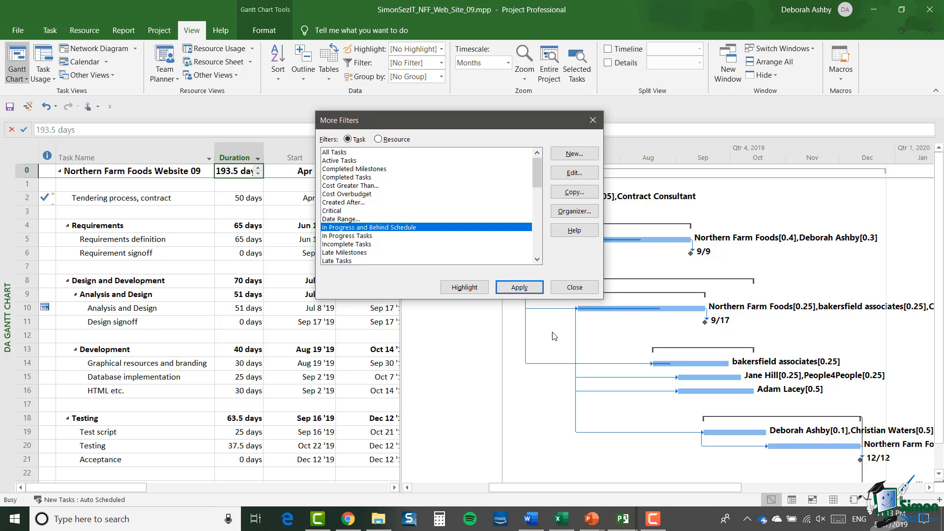
left_click(580, 292)
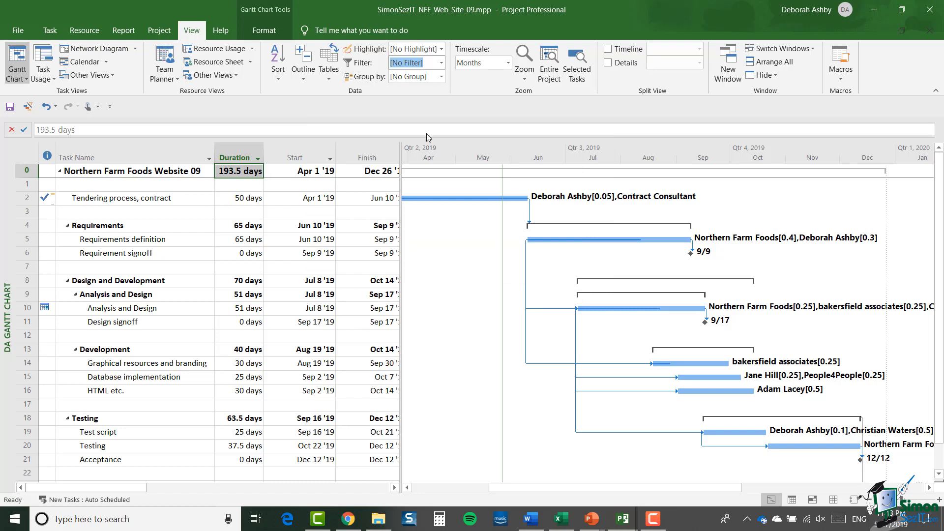
Apply the In Progress and Behind Schedule filter with an SV limit of 0 and widen the task table to show the SV column
left_click(441, 63)
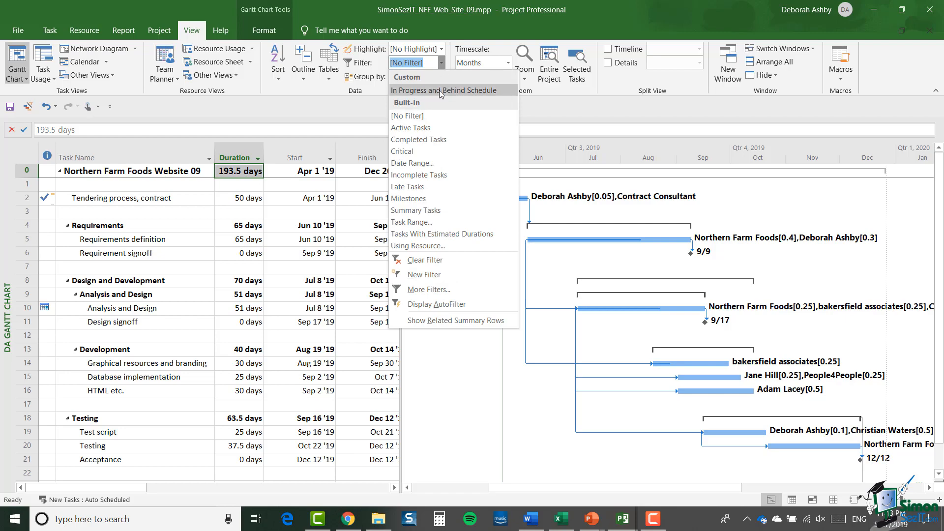
left_click(441, 90)
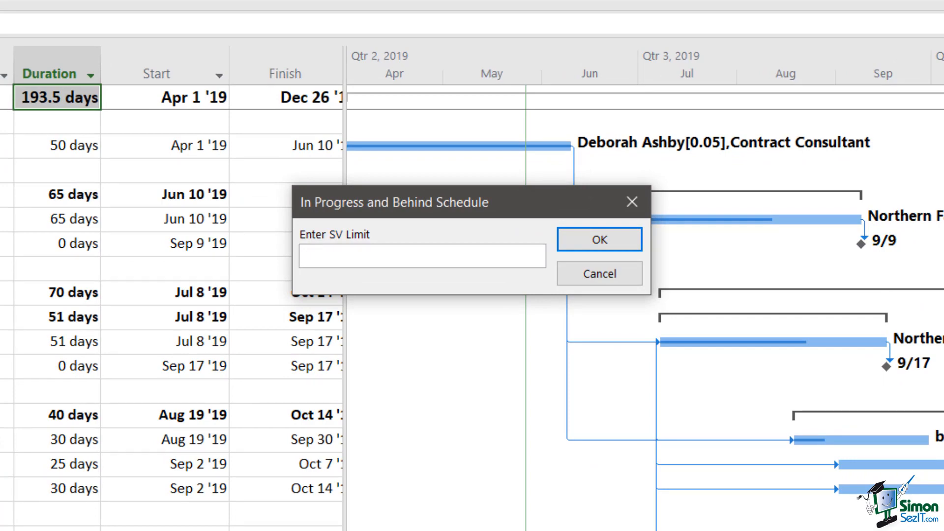
type("0")
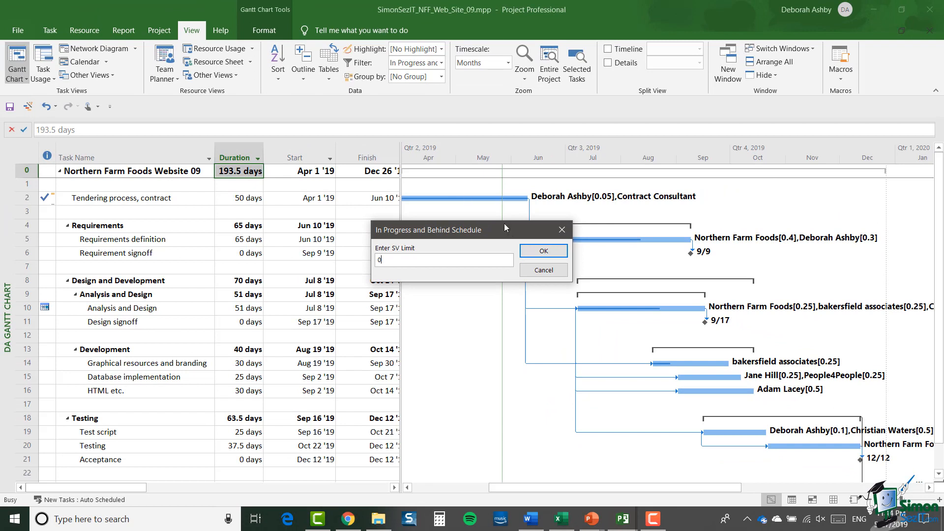
left_click(544, 251)
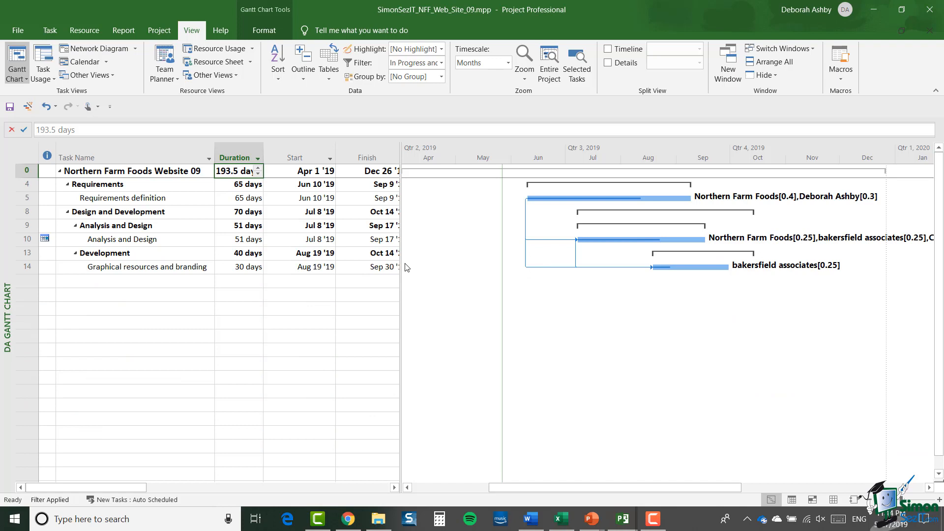
left_click_drag(408, 231, 500, 238)
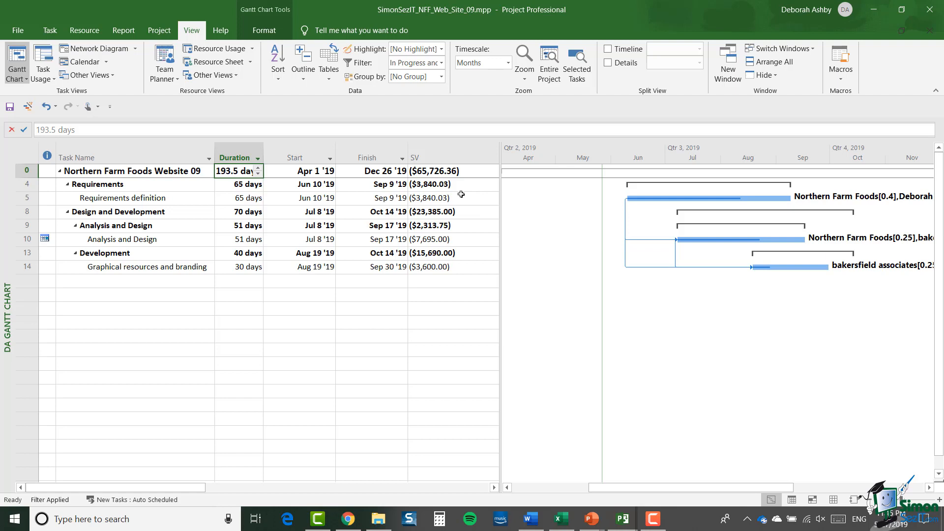
Clear the task filter and highlight tasks with In Progress and Behind Schedule instead, using an SV limit of -1000
left_click(442, 64)
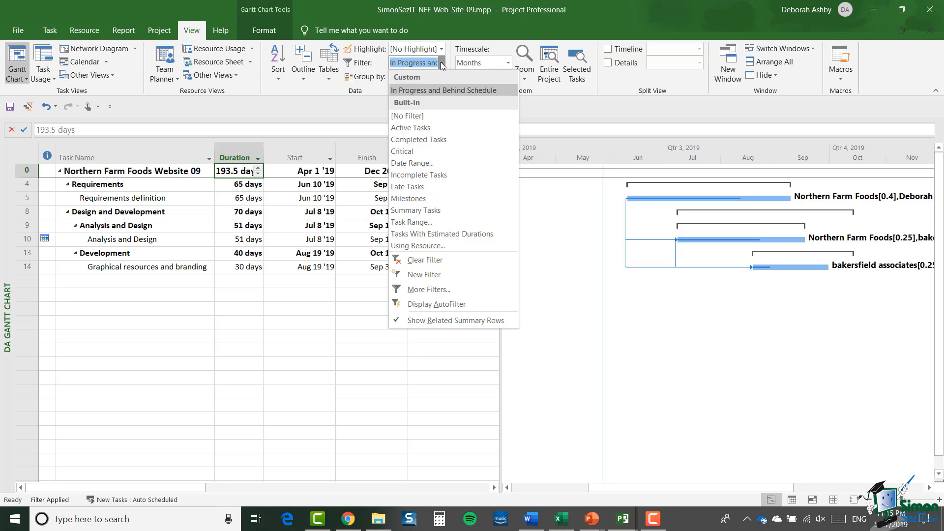
left_click(446, 261)
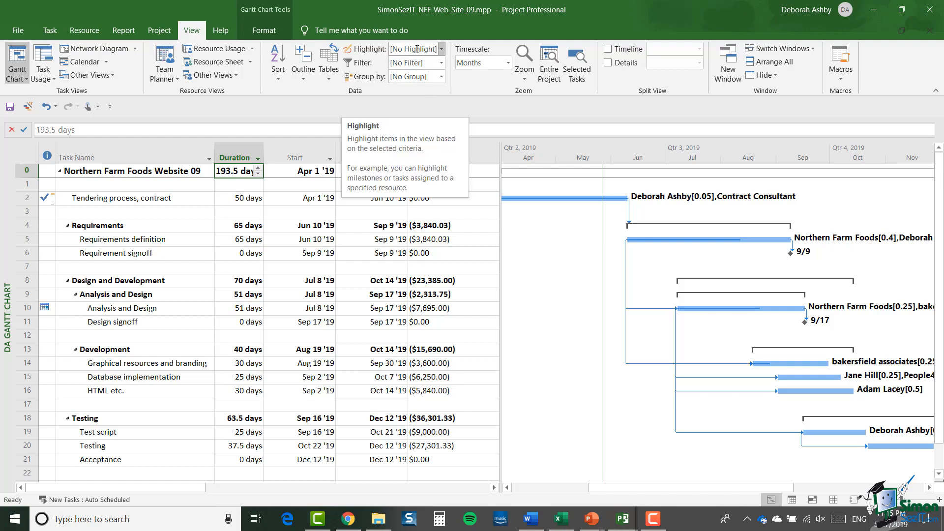
left_click(441, 49)
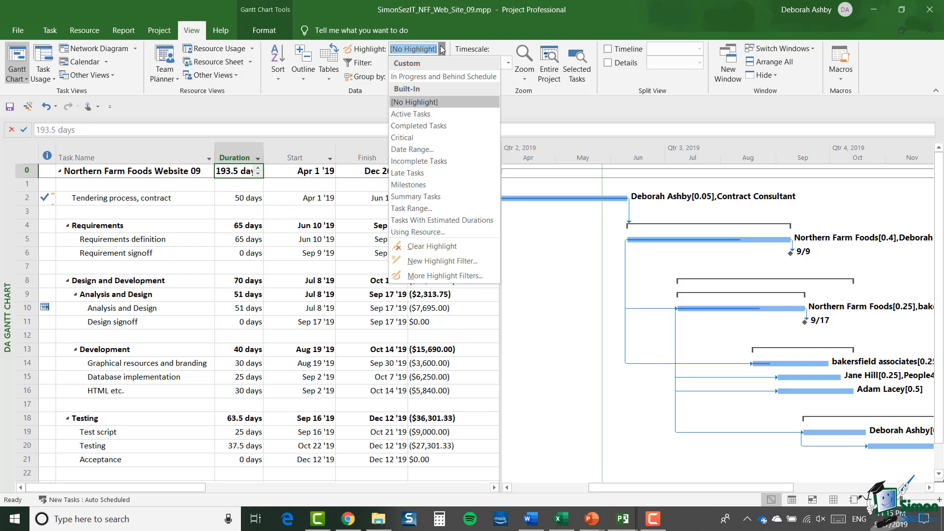
left_click(432, 78)
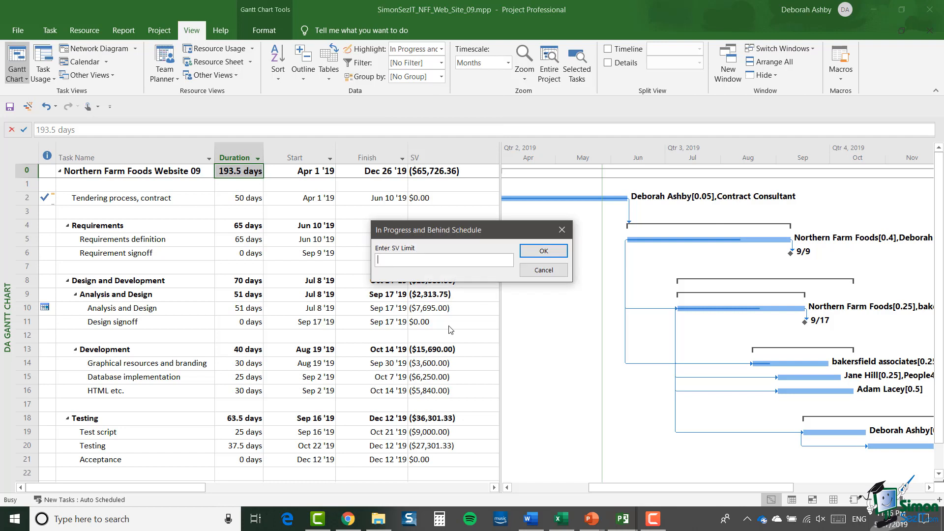
type("-1000")
left_click(543, 252)
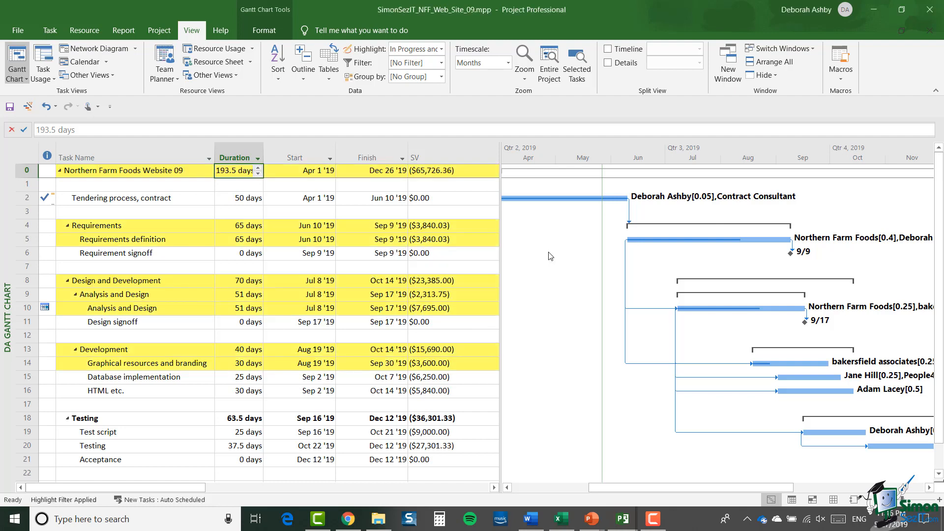